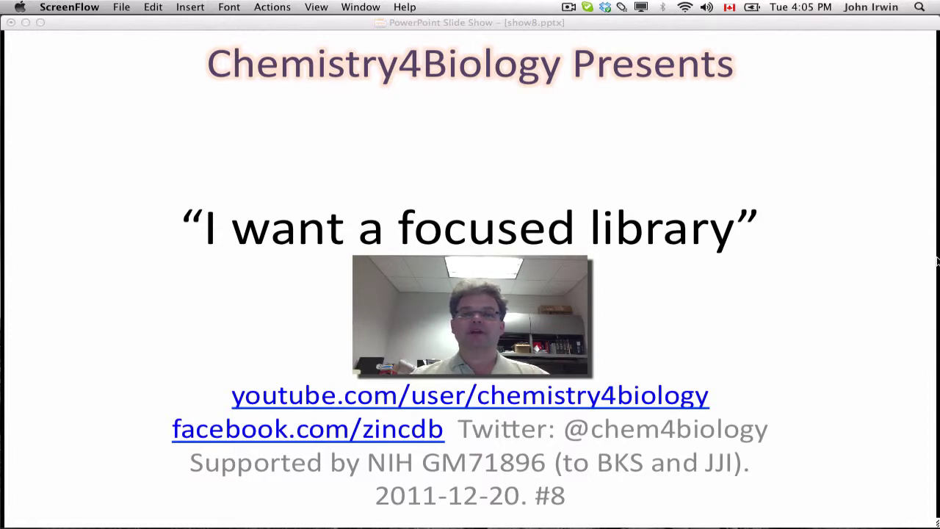
- Step the show8.pptx slide show forward to the 'Focused libraries' bullet slide
left_click(856, 266)
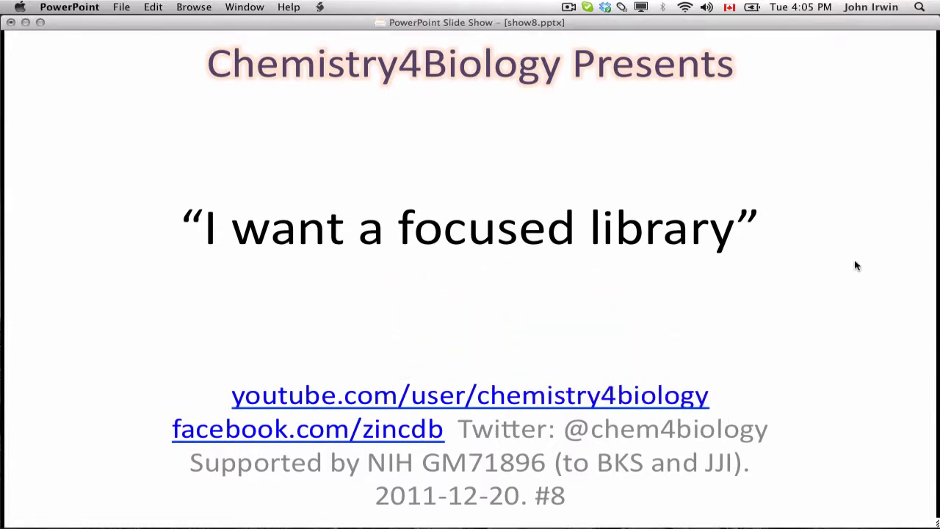
left_click(856, 266)
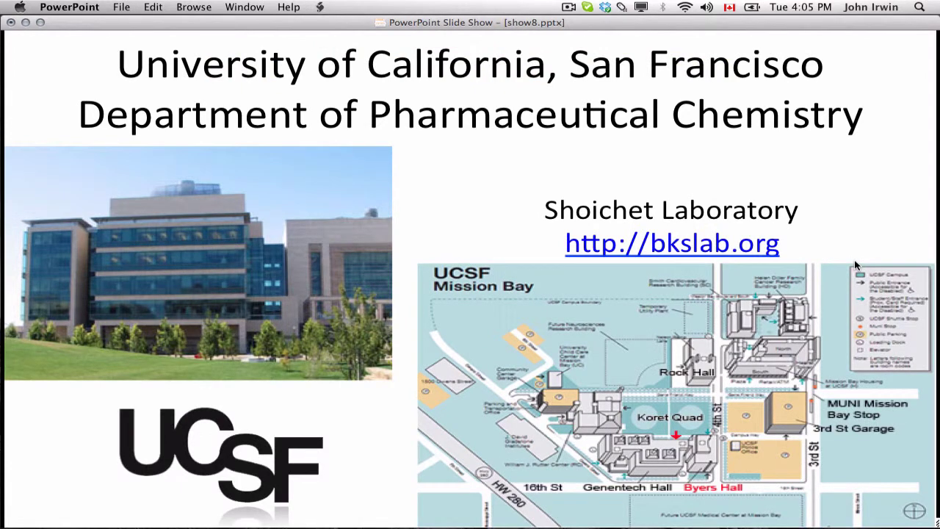
left_click(856, 266)
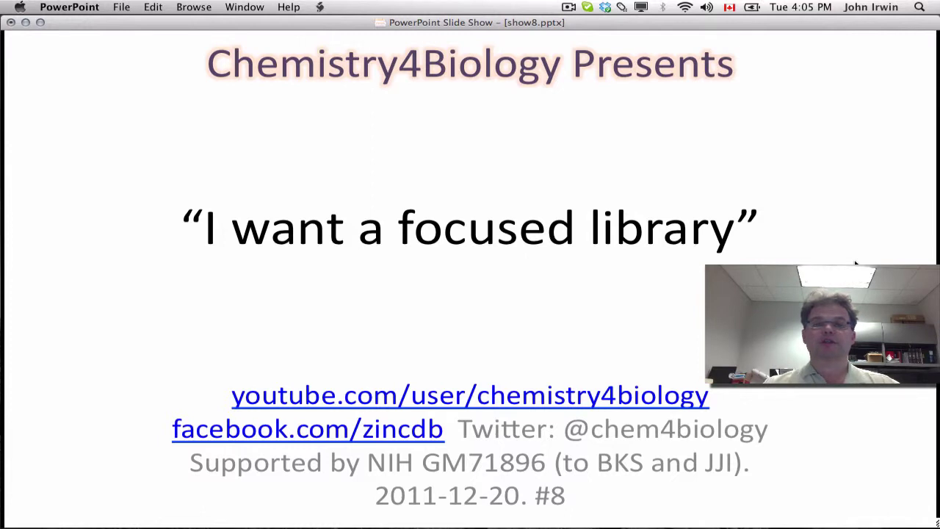
left_click(856, 263)
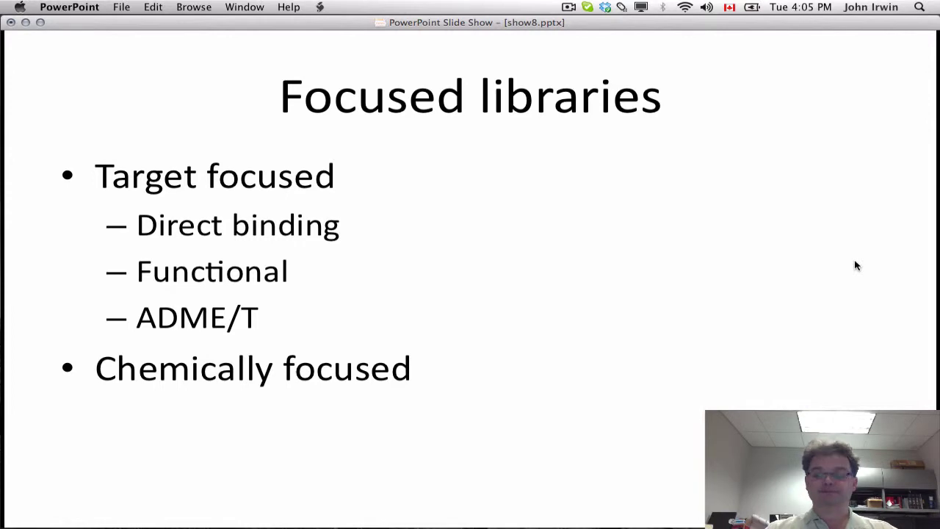
- Switch to ZINC in Chrome and open the Subsets > Targets table of Binding ≤ 10µM targets
key("Right")
key("ctrl+Left")
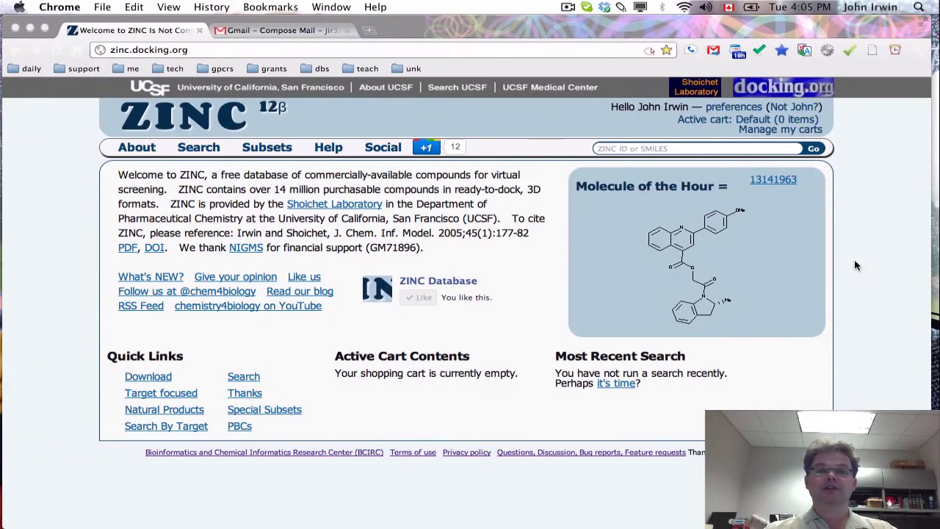
left_click(205, 50)
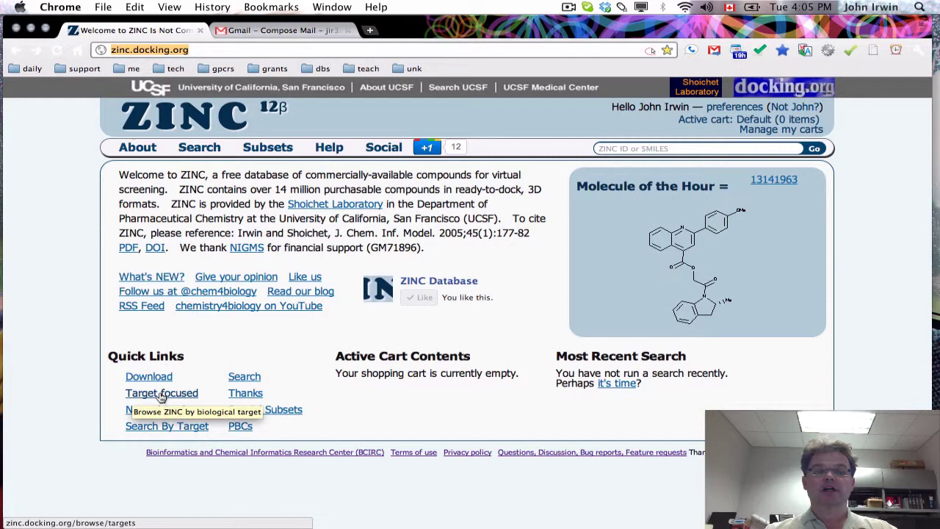
mouse_move(268, 150)
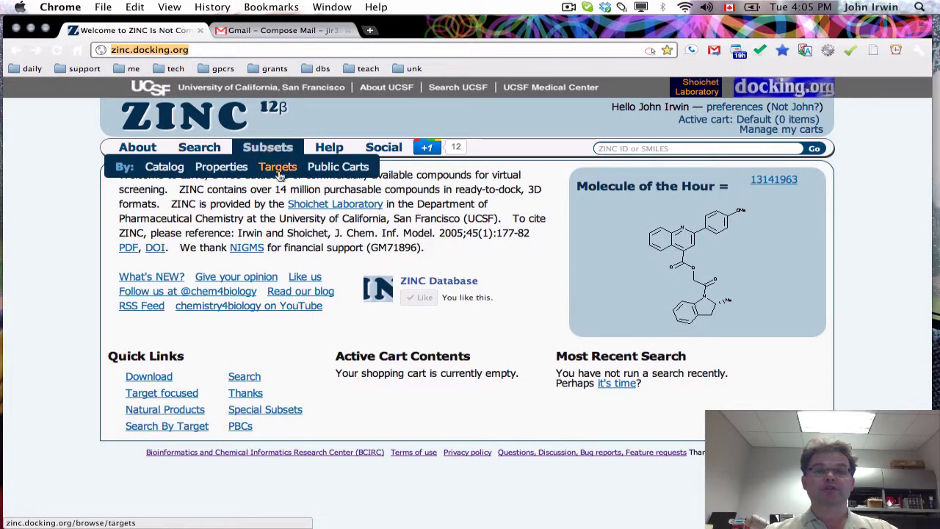
left_click(280, 169)
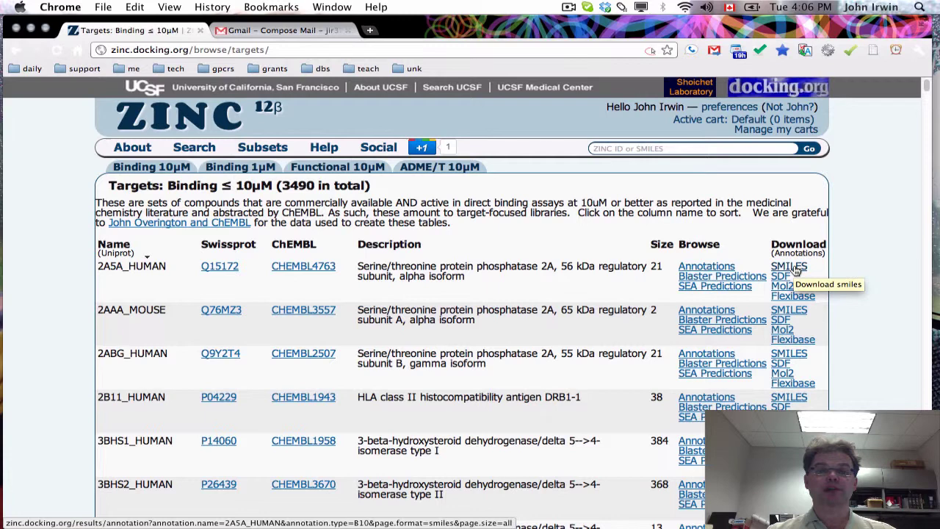
- Download 2A5A_HUMAN ligands as SMILES, then sort targets by name descending down to VDR_HUMAN
left_click(794, 269)
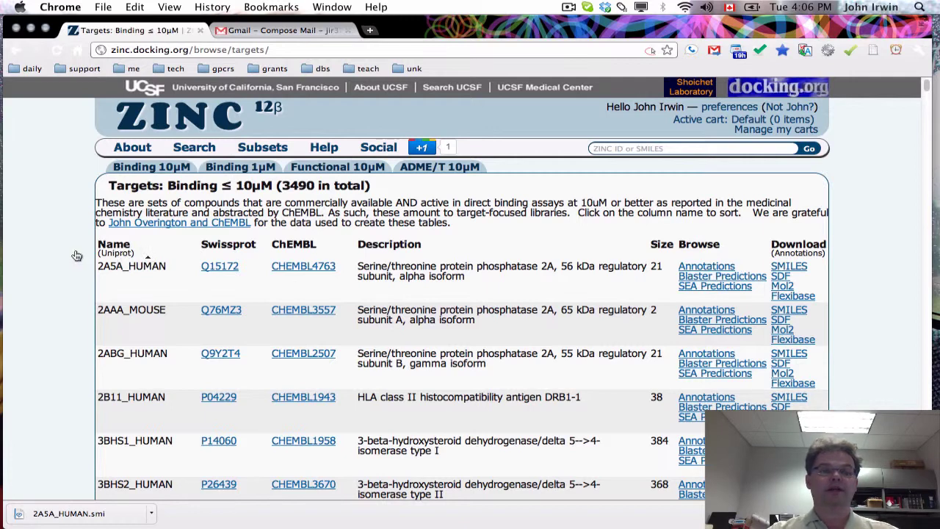
left_click(111, 253)
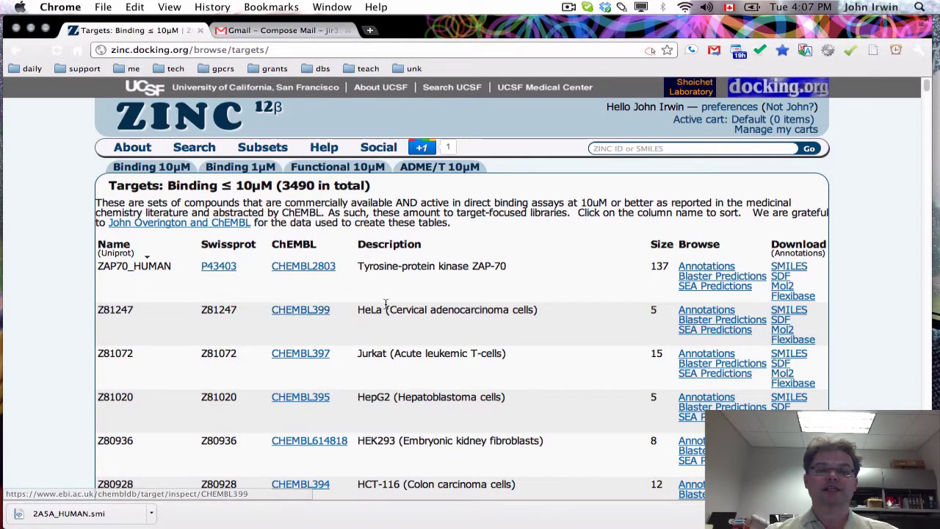
scroll(437, 341, "down", 2)
scroll(437, 341, "down", 20)
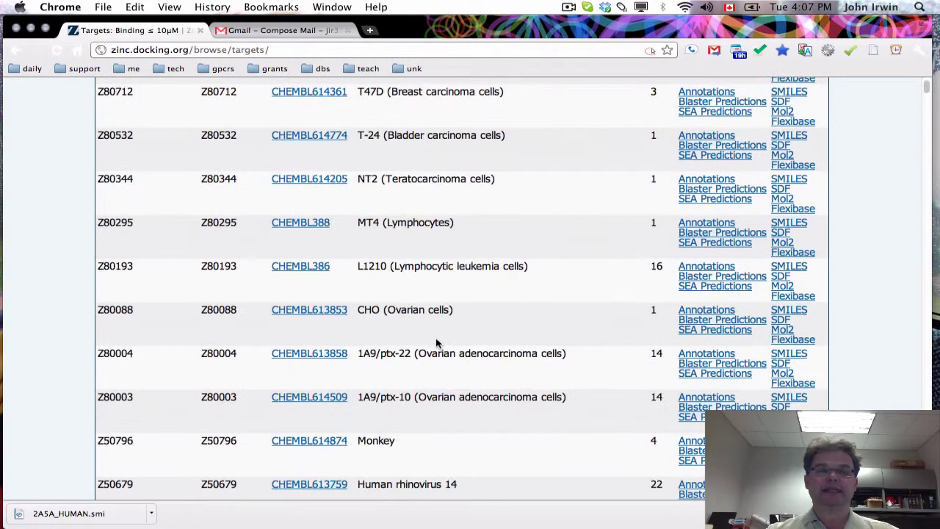
scroll(438, 342, "down", 15)
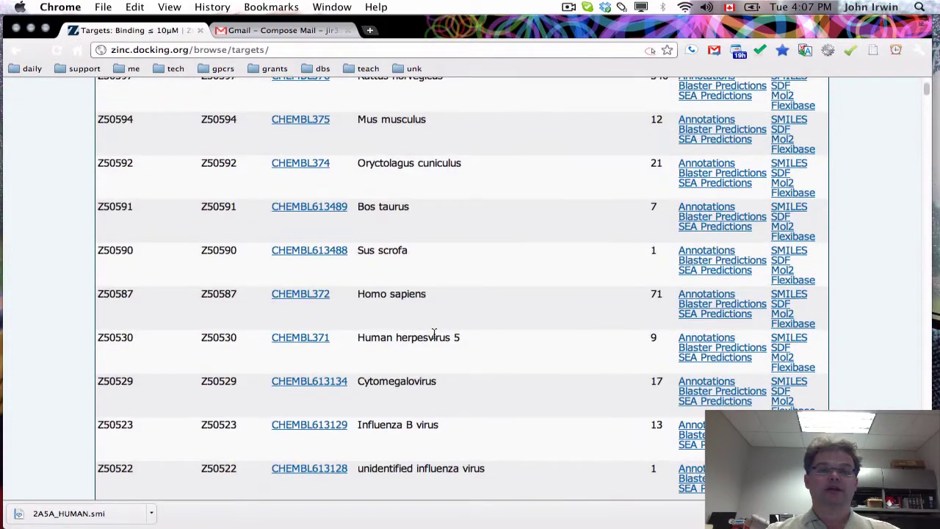
scroll(440, 346, "down", 8)
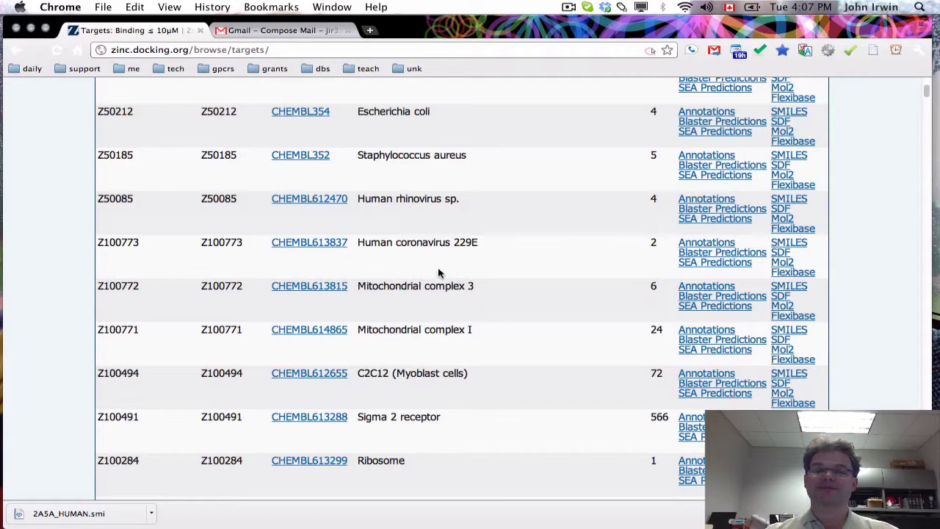
scroll(433, 285, "down", 20)
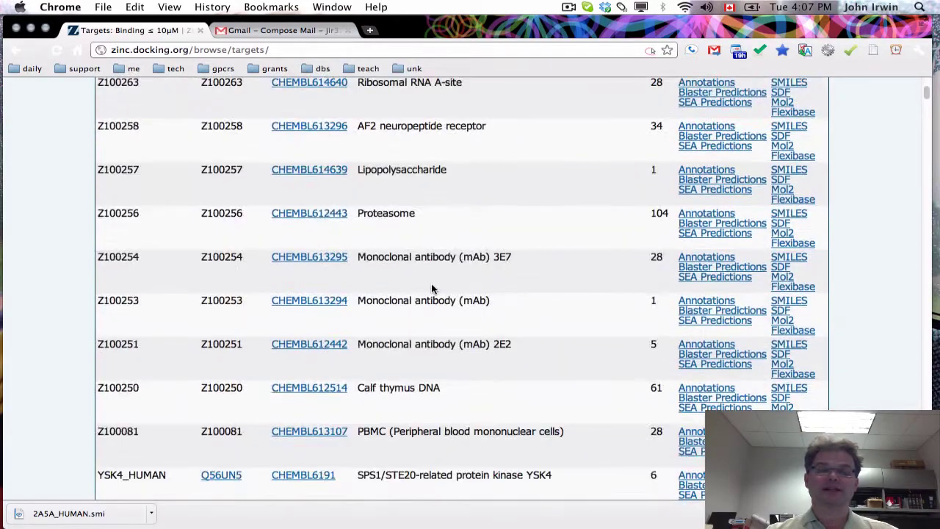
scroll(431, 285, "down", 20)
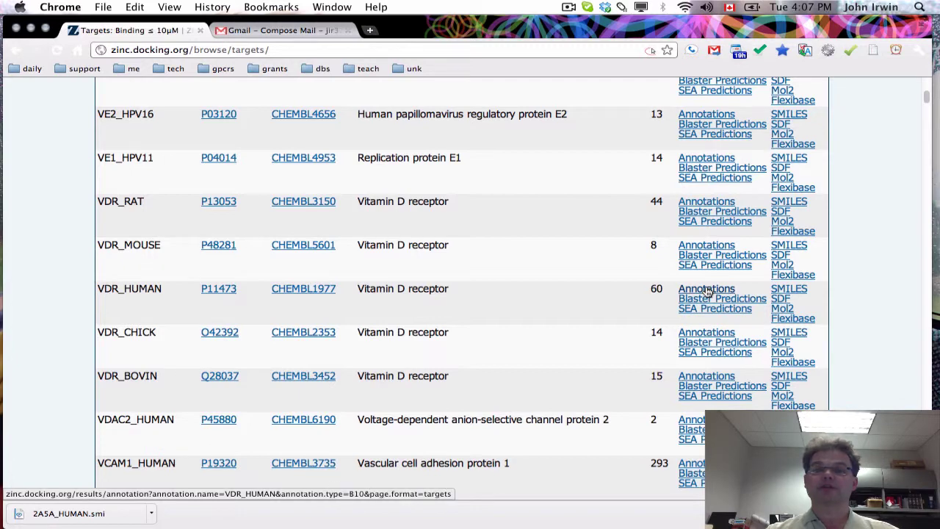
- Open the VDR_HUMAN annotated compounds and highlight the Vitamin D receptor annotation
left_click(707, 292)
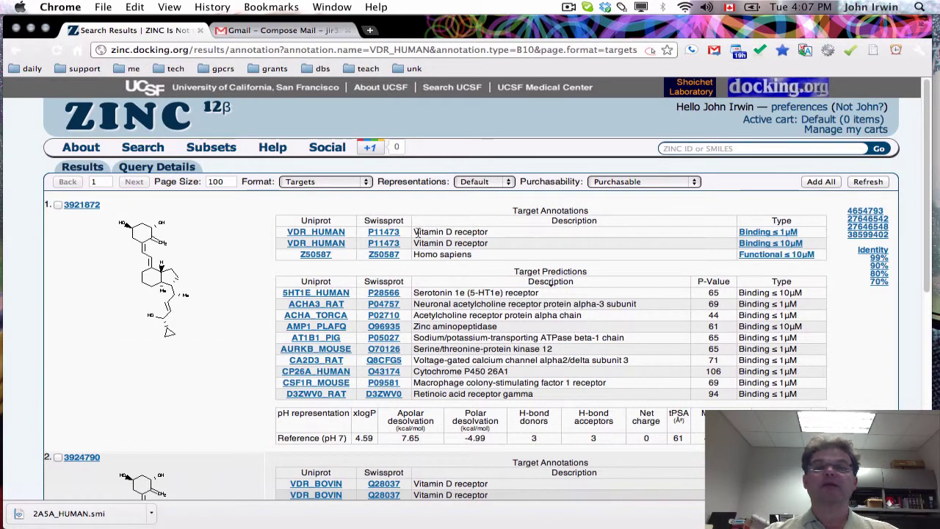
left_click_drag(417, 231, 516, 231)
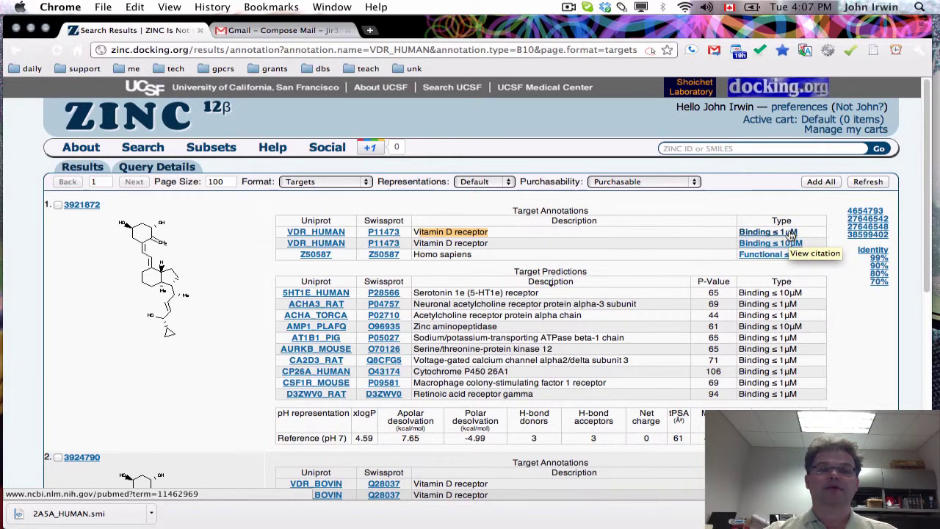
- Refresh the VDR_HUMAN results in the overview format
left_click(312, 181)
left_click(314, 159)
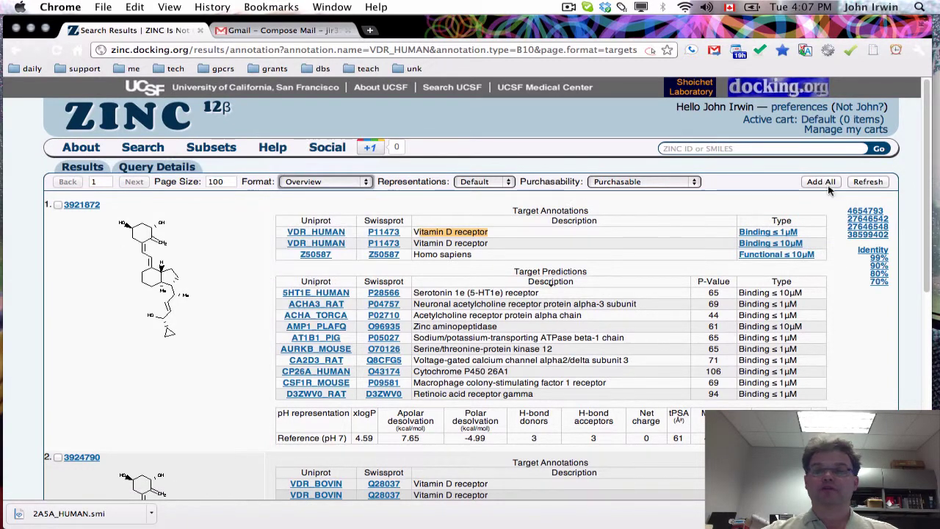
left_click(867, 182)
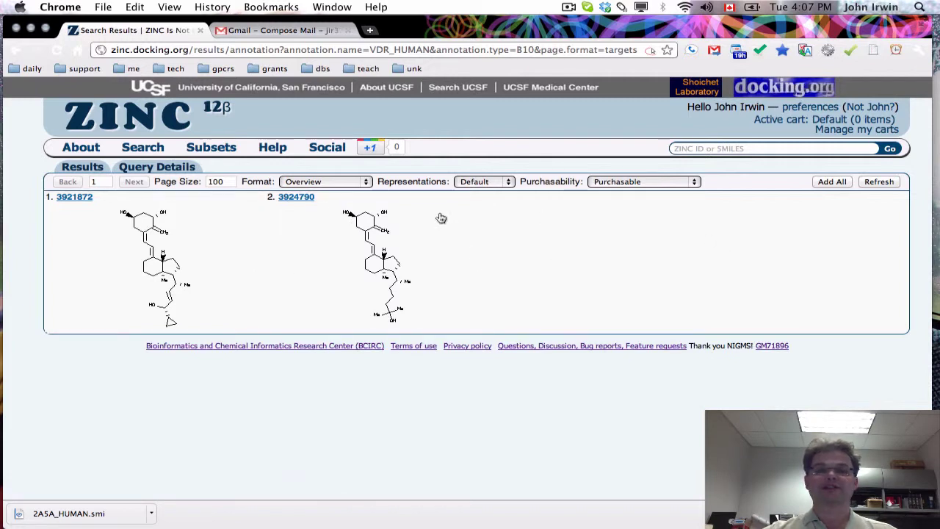
- Download the results as SDF with a single representation per compound, VDR_HUMAN-single.sdf
left_click(323, 182)
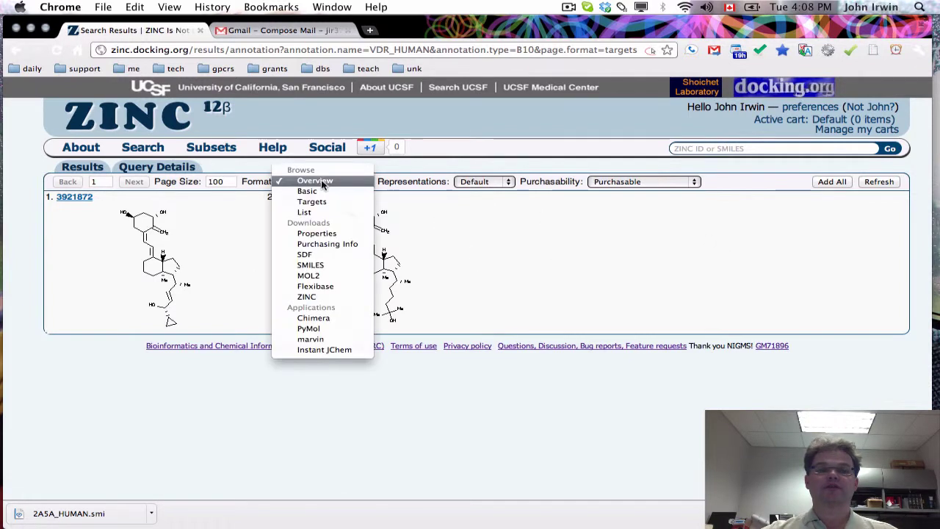
left_click(315, 254)
left_click(496, 183)
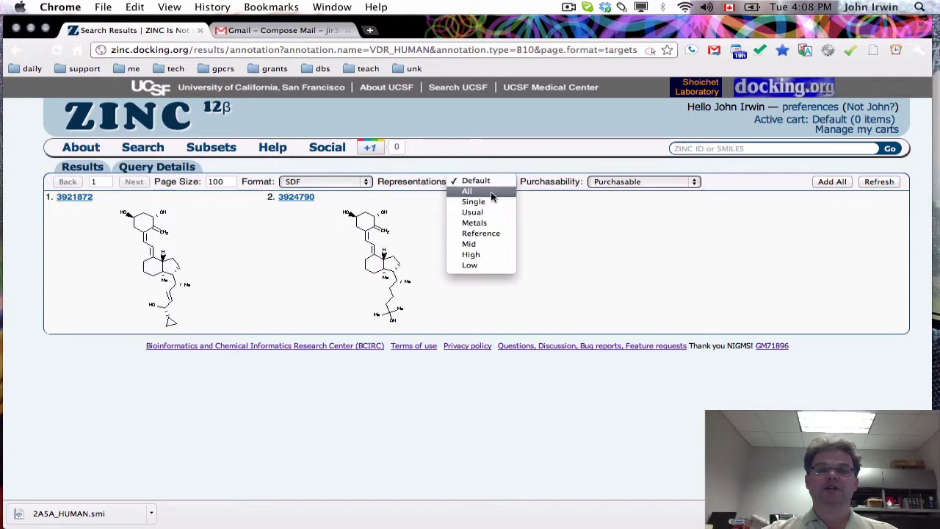
left_click(486, 200)
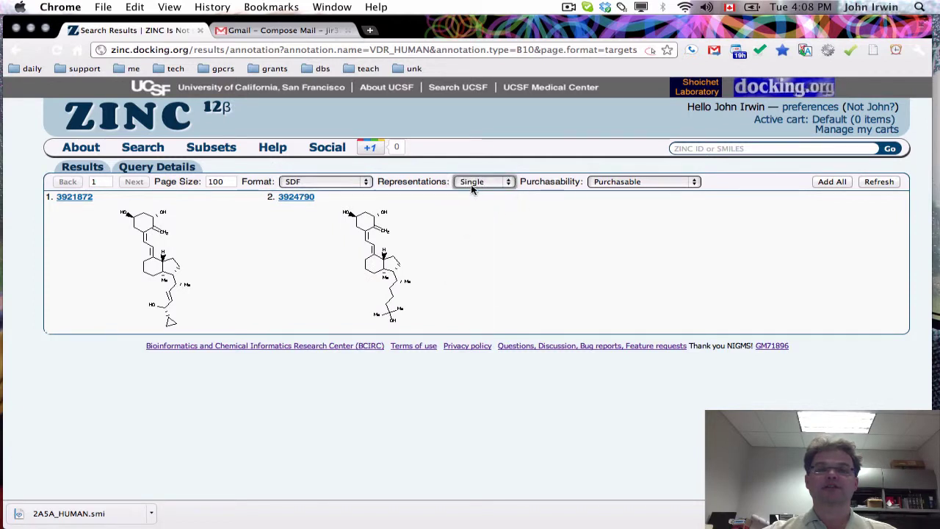
left_click(880, 182)
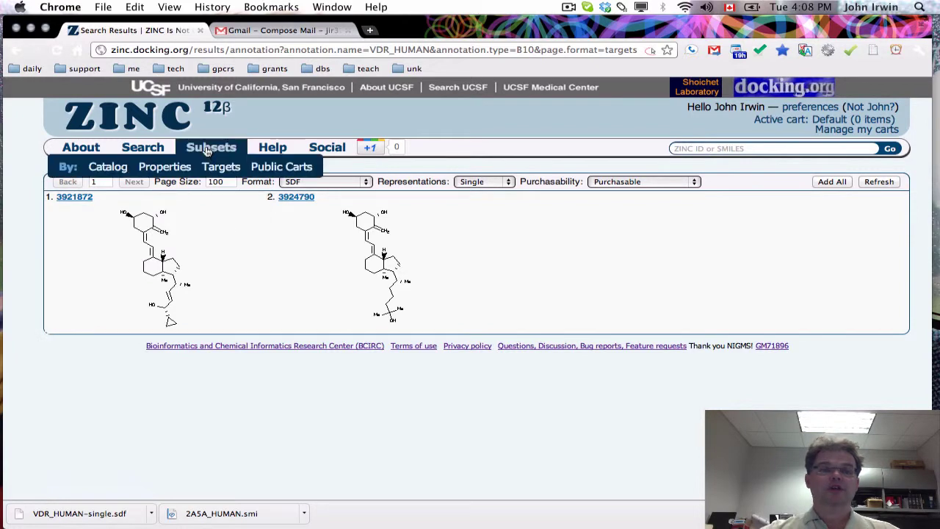
- Open the ADME/T ≤ 10µM targets list and scroll through its 134 targets
left_click(209, 169)
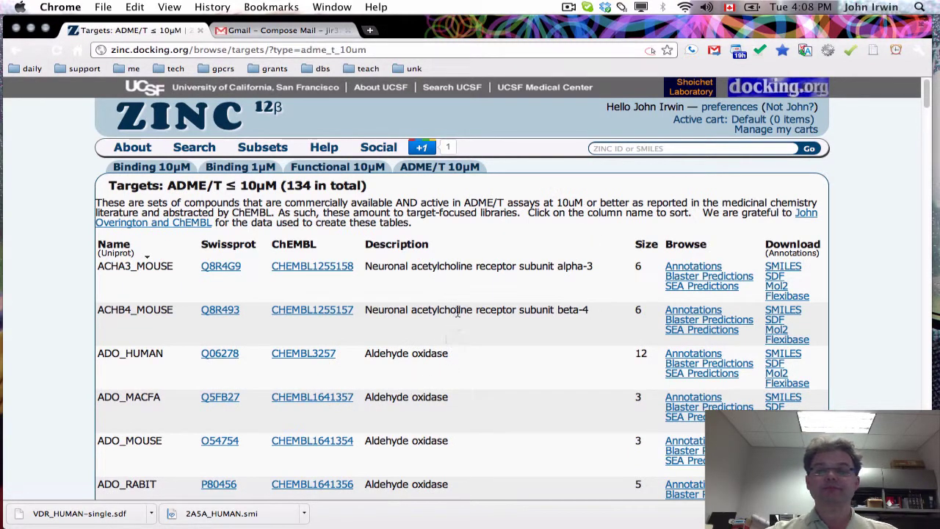
scroll(452, 331, "down", 6)
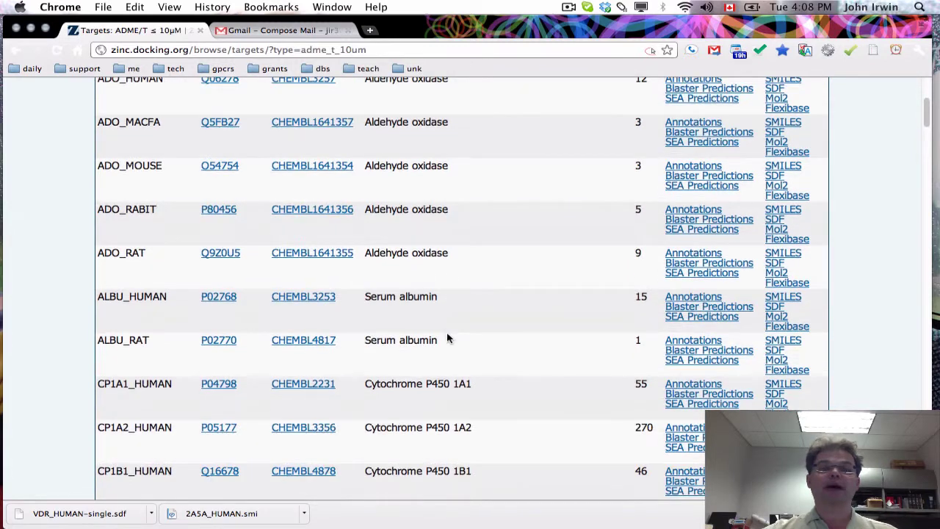
- Skim the ChEMBL report for rat aldehyde oxidase CHEMBL1641355, then return to the ZINC list
left_click(305, 255)
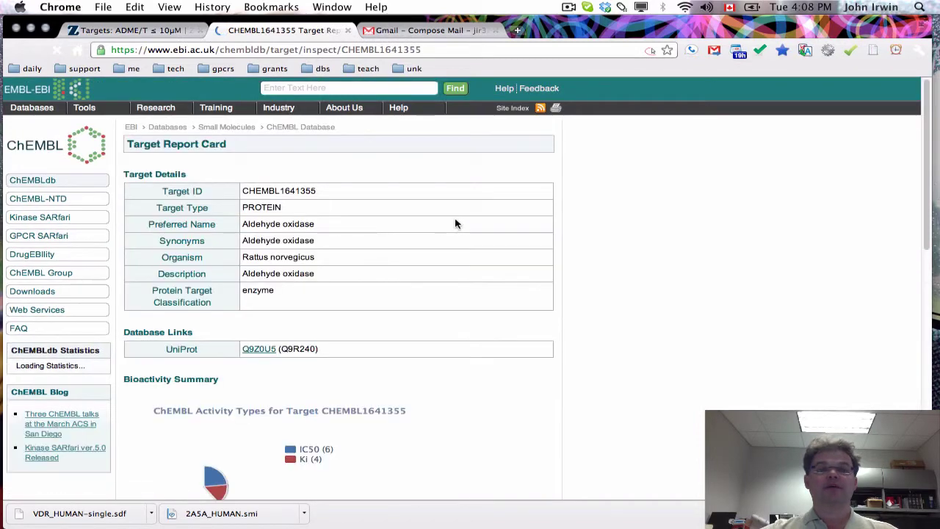
scroll(371, 331, "down", 10)
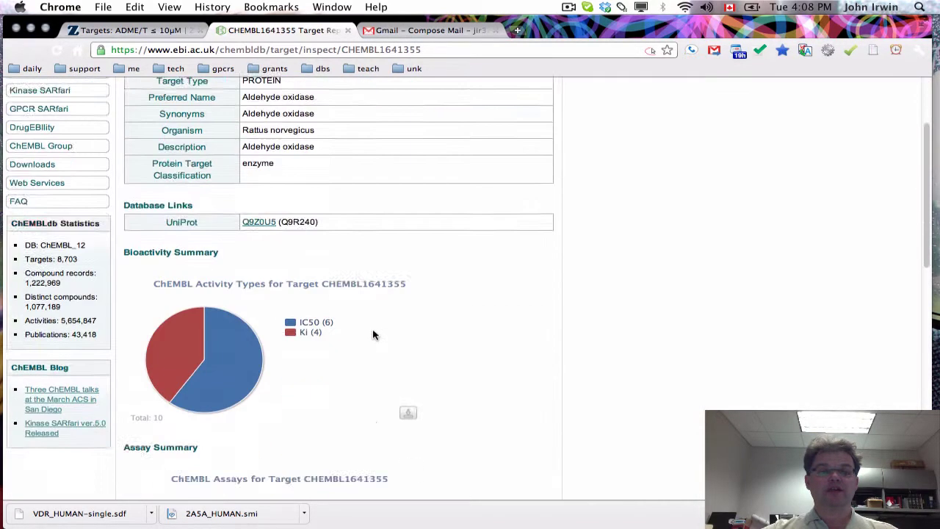
scroll(345, 329, "down", 5)
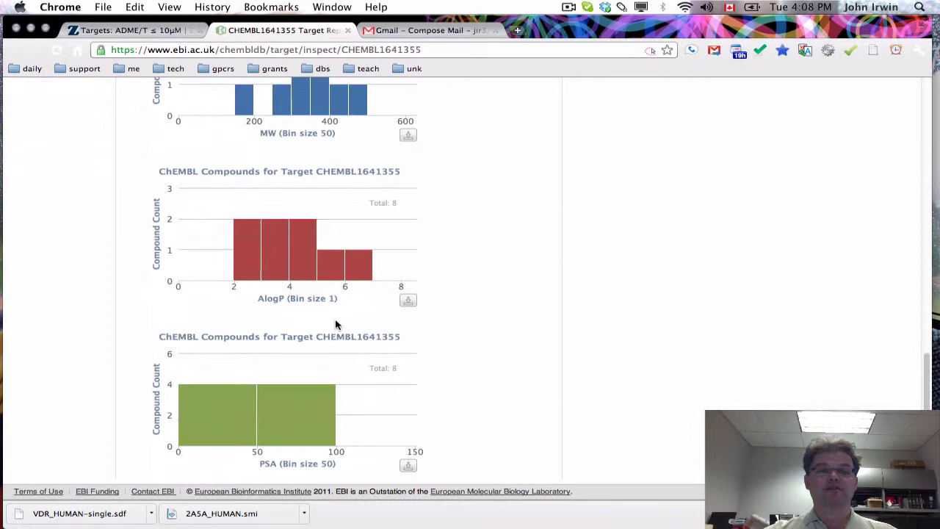
left_click(131, 29)
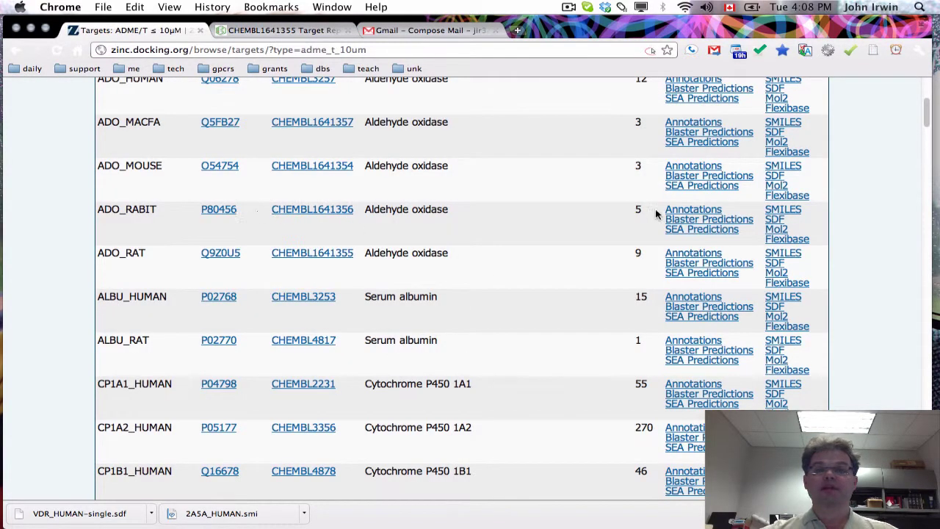
- Open the purchasable compounds annotated for ADO_RABIT and scroll through the results
left_click(694, 212)
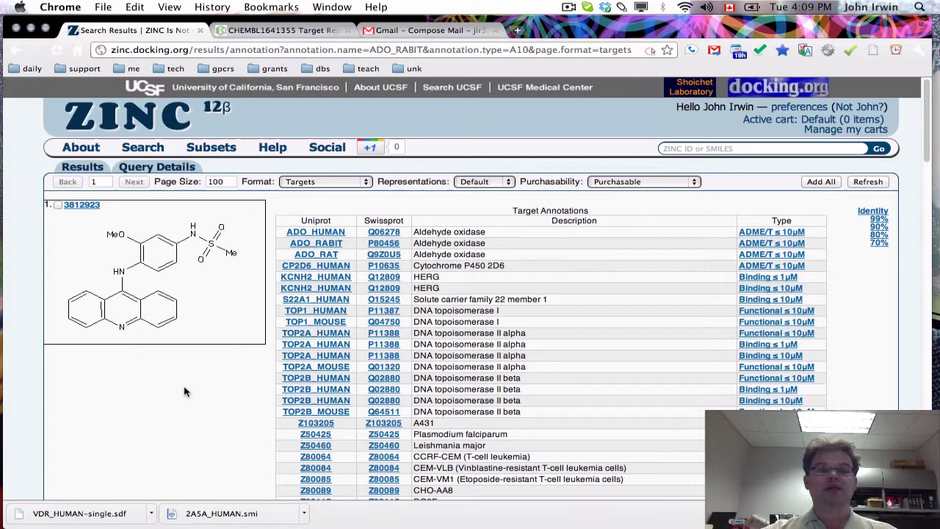
scroll(187, 393, "down", 10)
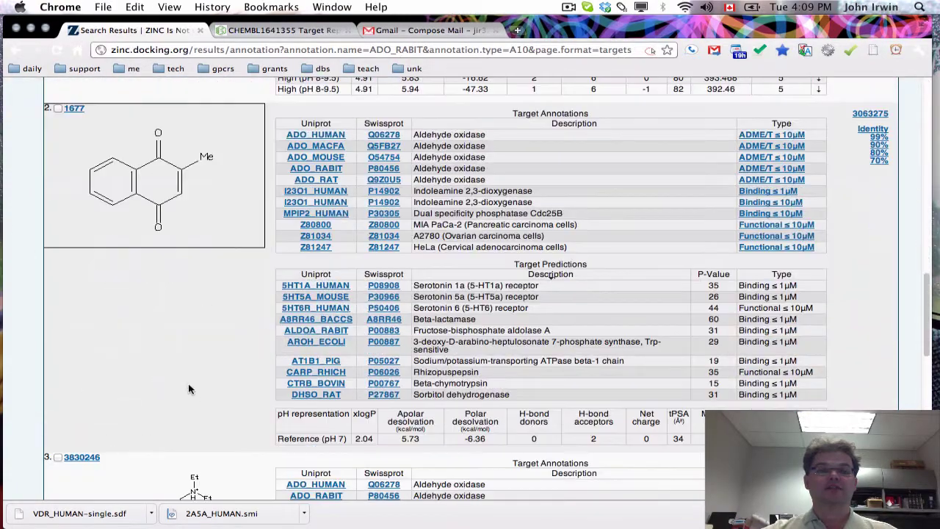
scroll(174, 308, "down", 7)
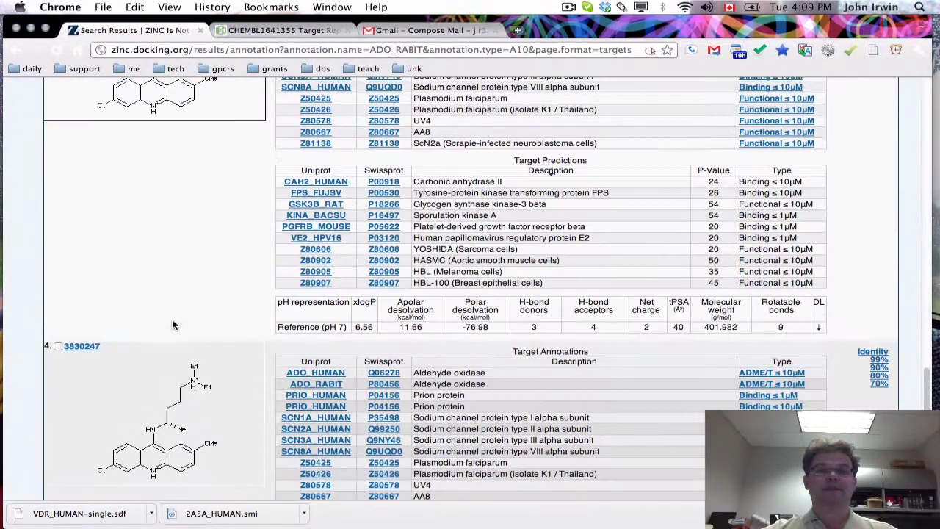
scroll(172, 322, "down", 6)
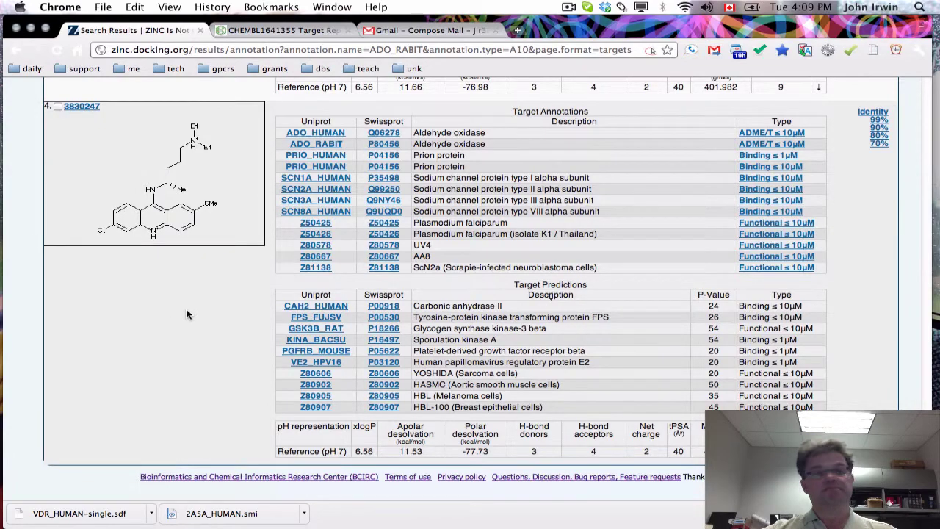
scroll(192, 307, "up", 20)
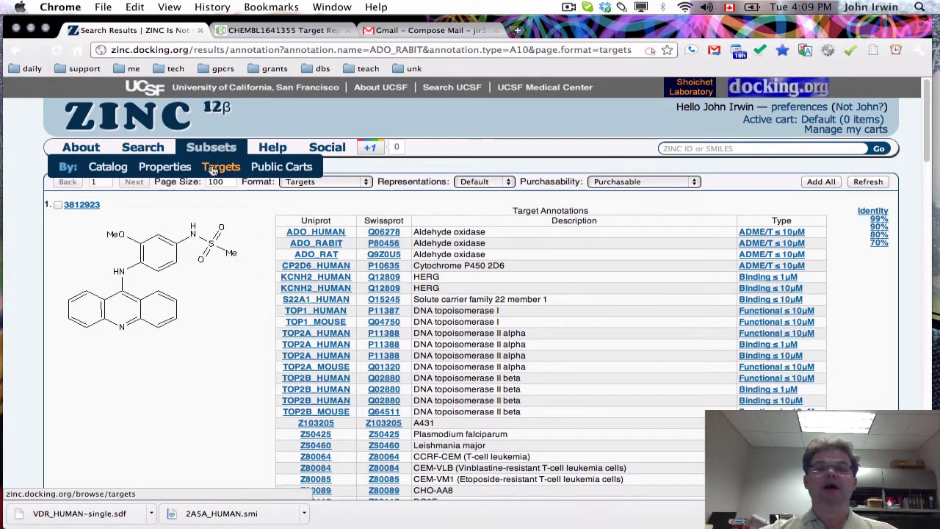
- Download the ADO_RABIT results in SMILES format as ADO_RABIT.smi
left_click(330, 181)
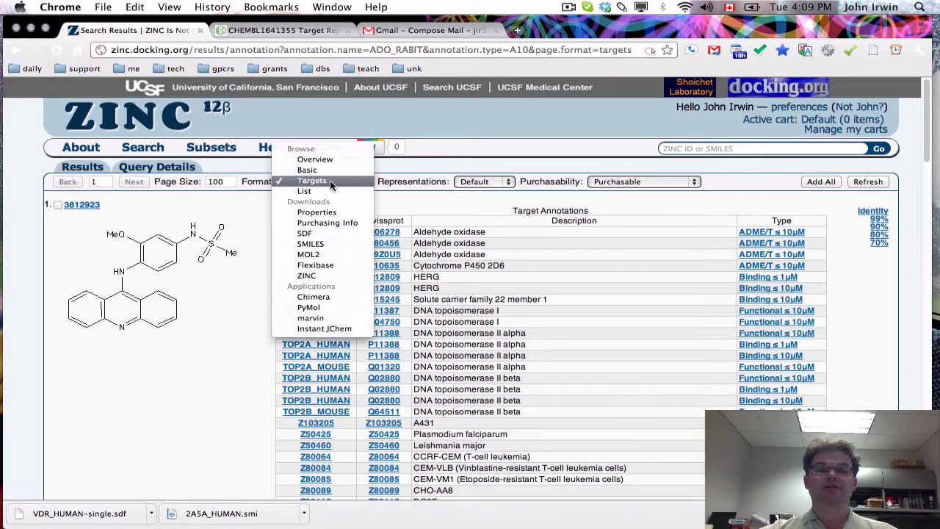
left_click(308, 241)
left_click(874, 181)
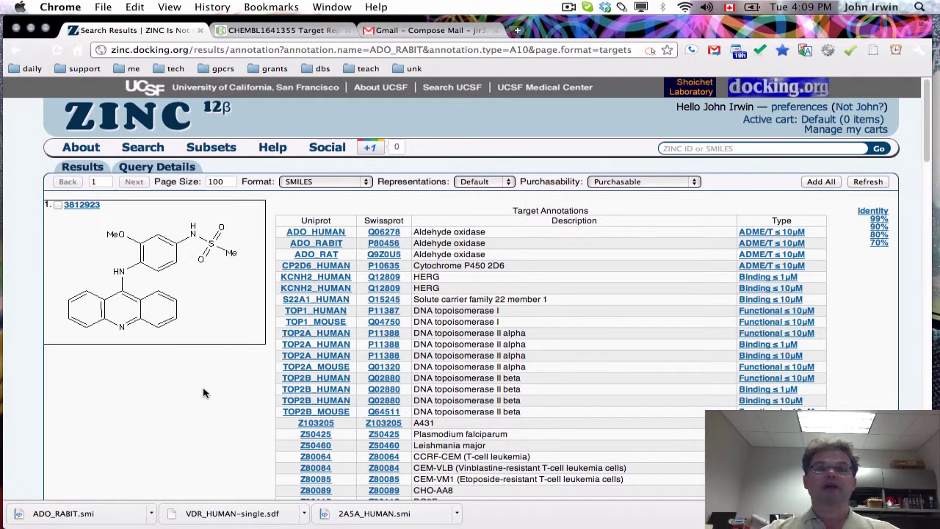
mouse_move(156, 149)
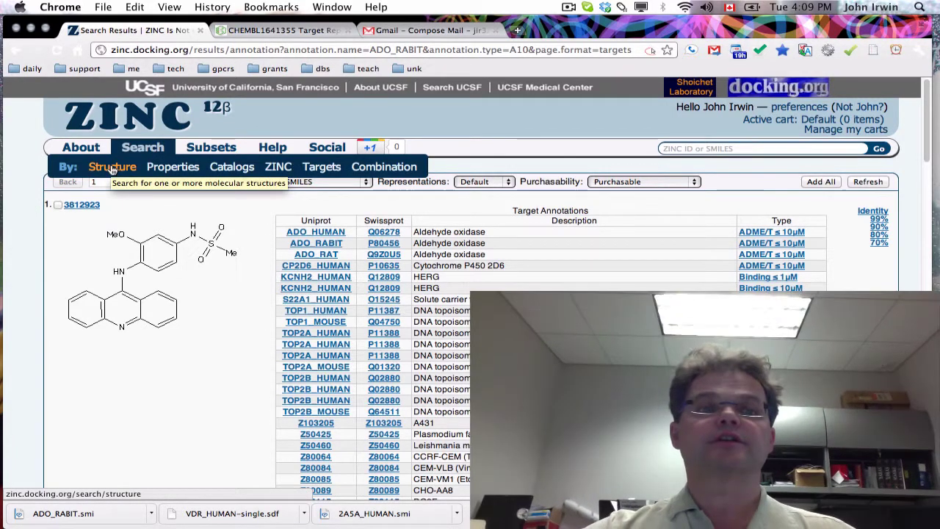
- Open the structure search and switch matching from 90% similarity to Substructure
left_click(111, 167)
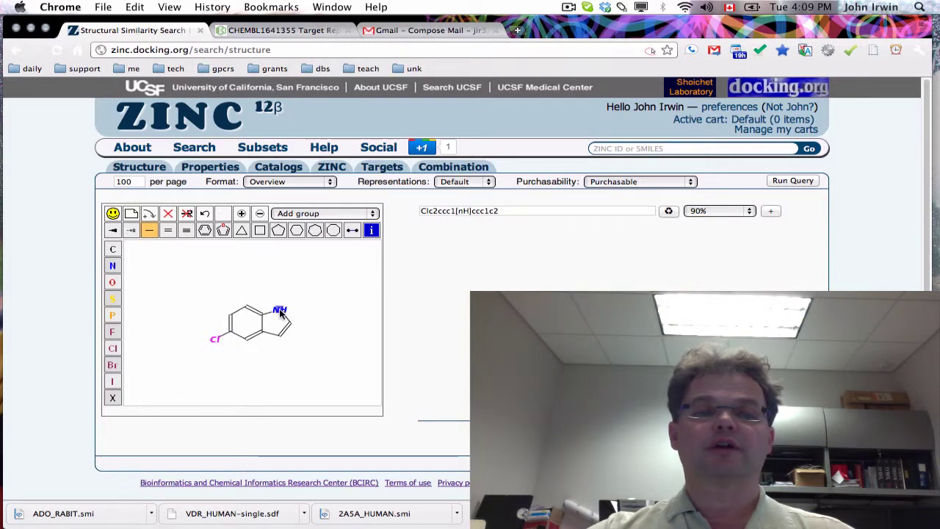
left_click(508, 213)
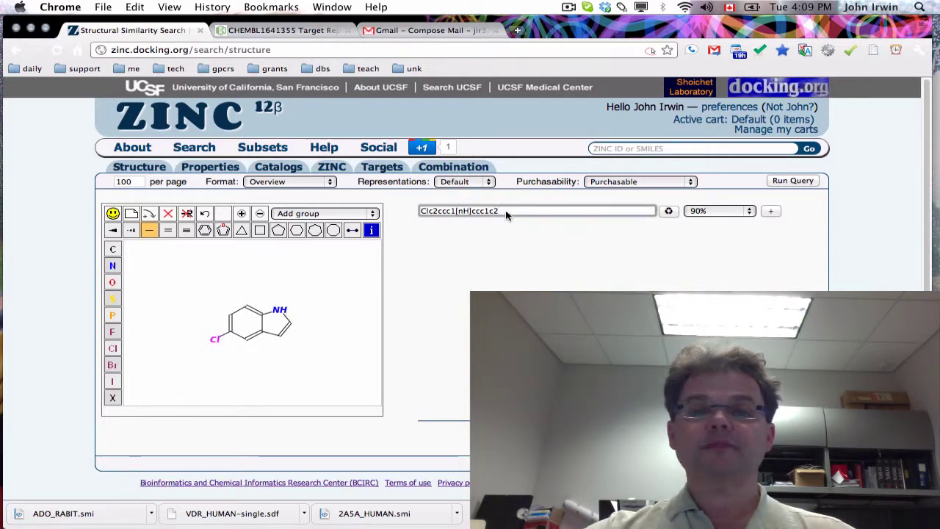
left_click(702, 210)
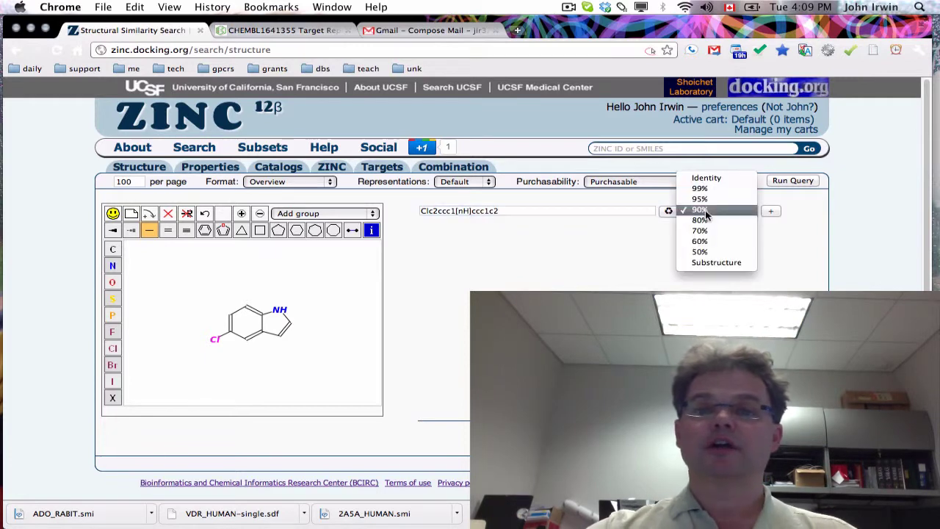
left_click(710, 263)
- Extend the query SMILES to Clc2ccc1[nH]ccc1c2.CNS(=O)(=O)C
left_click(507, 211)
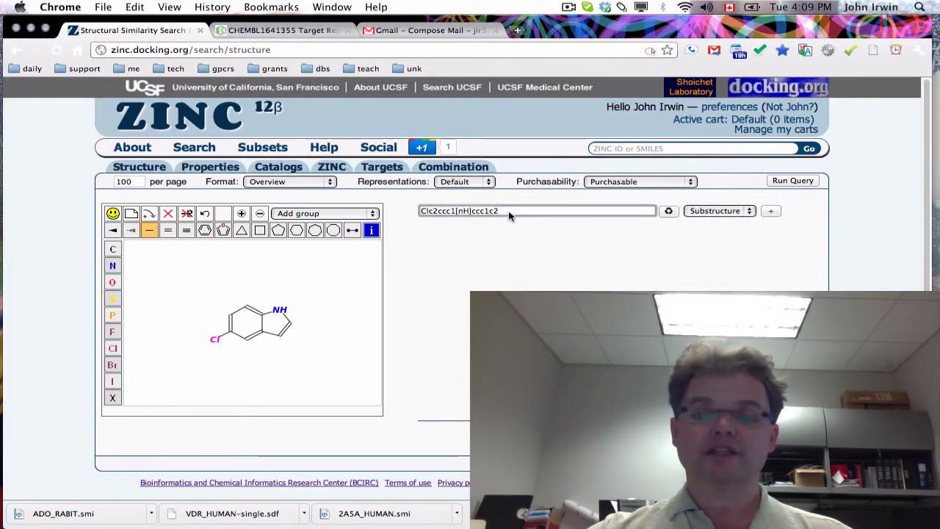
type(".C")
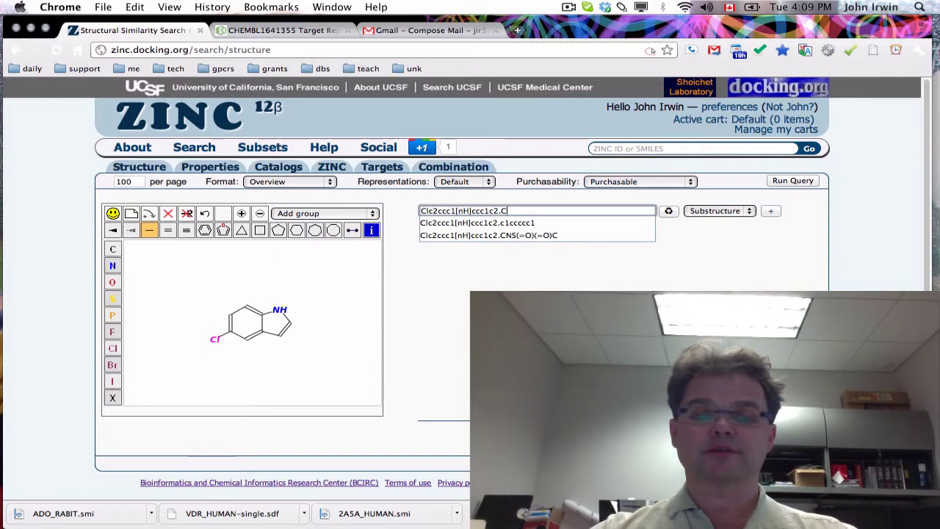
type("S")
key("BackSpace")
type("NS")
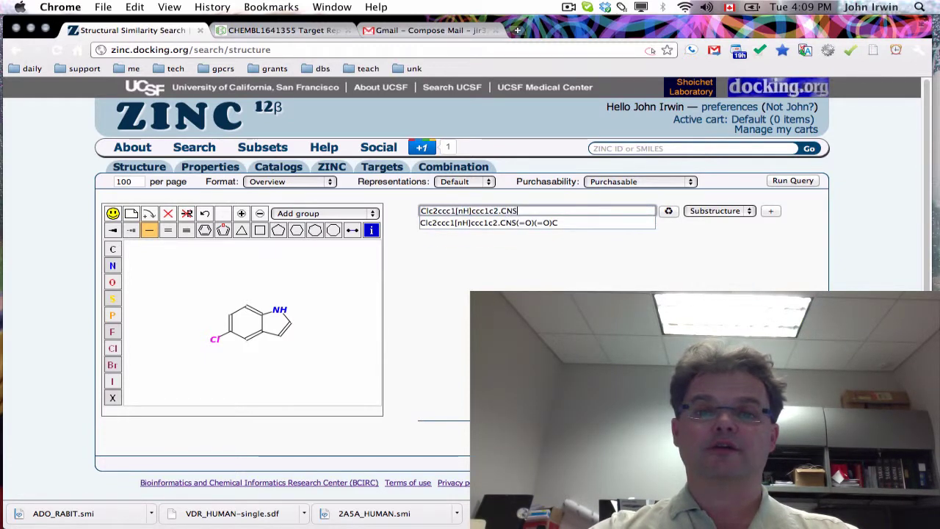
type("(=O)(=O)C")
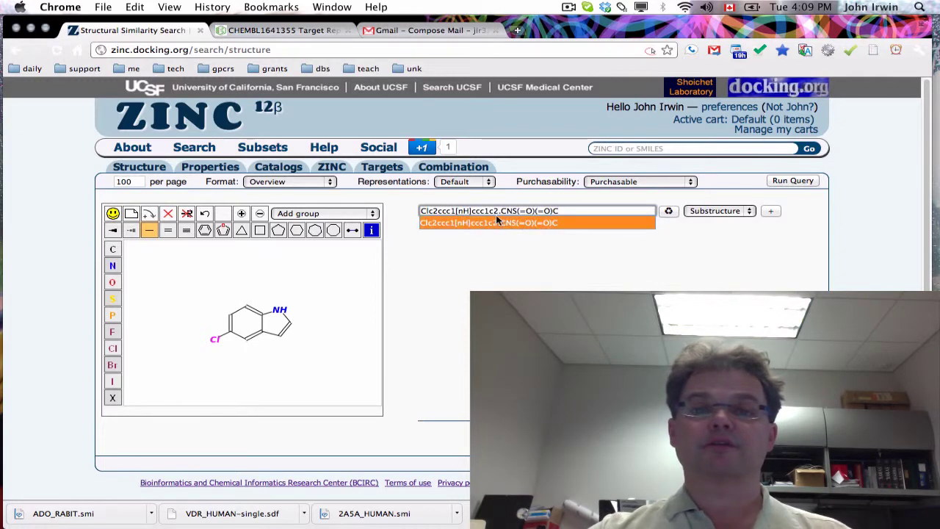
left_click(499, 222)
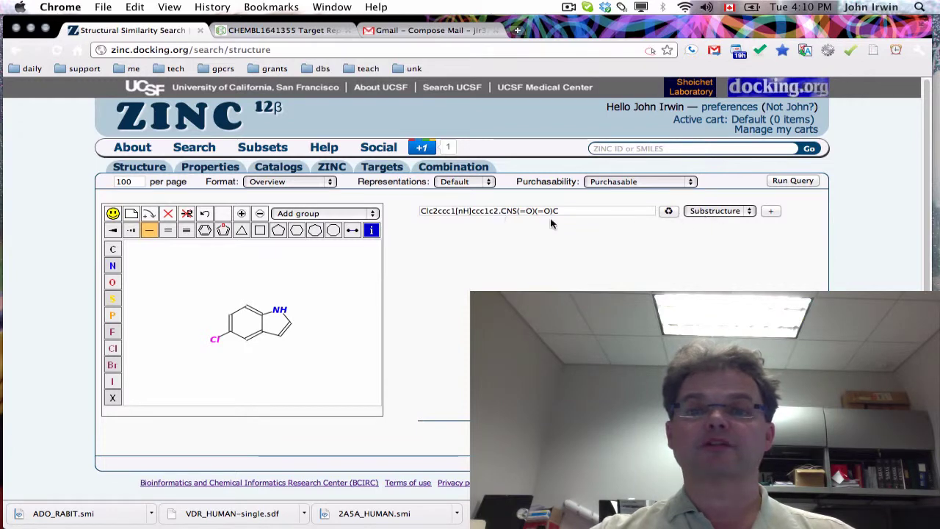
- Run the substructure query, returning chloroindole sulfonamide hits led by 4487675 and 12325248
left_click(802, 182)
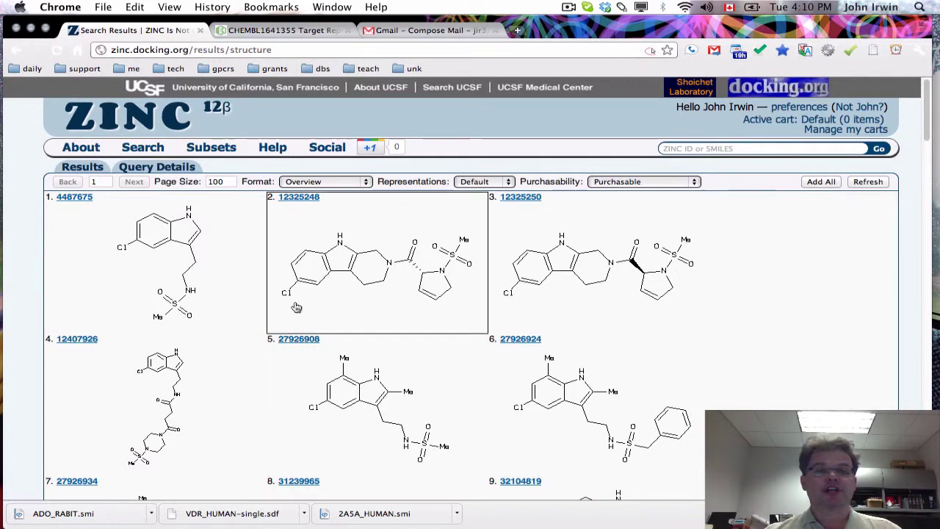
mouse_move(346, 255)
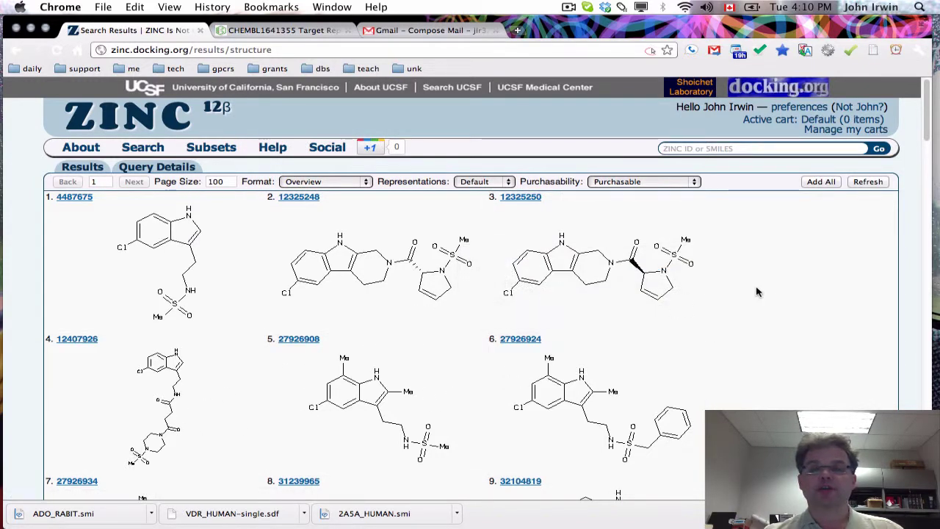
- Add the first six search hits to the ZINC cart
left_click(180, 276)
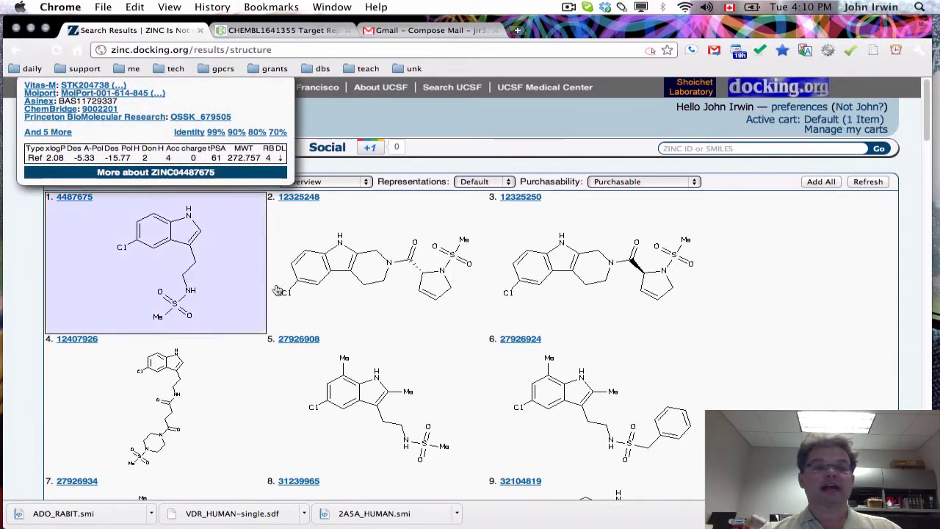
left_click(374, 284)
left_click(588, 283)
left_click(587, 380)
left_click(353, 412)
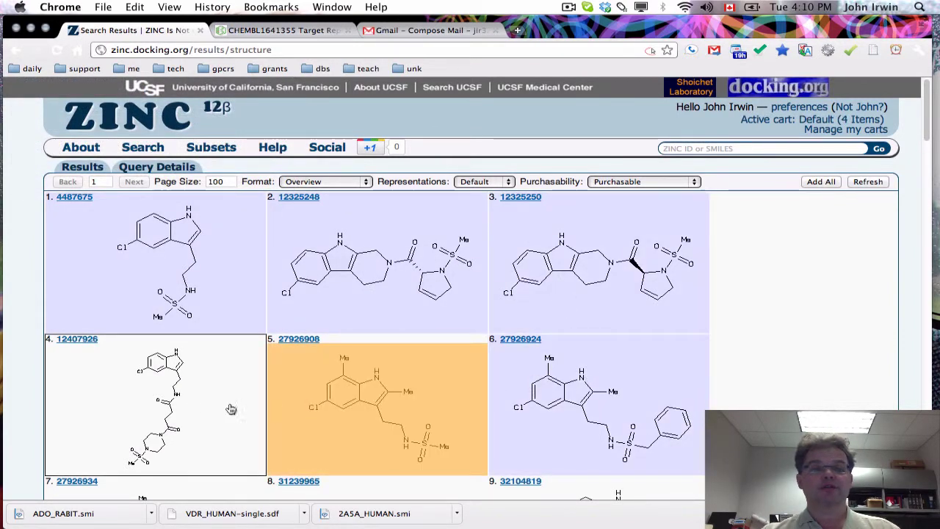
left_click(185, 402)
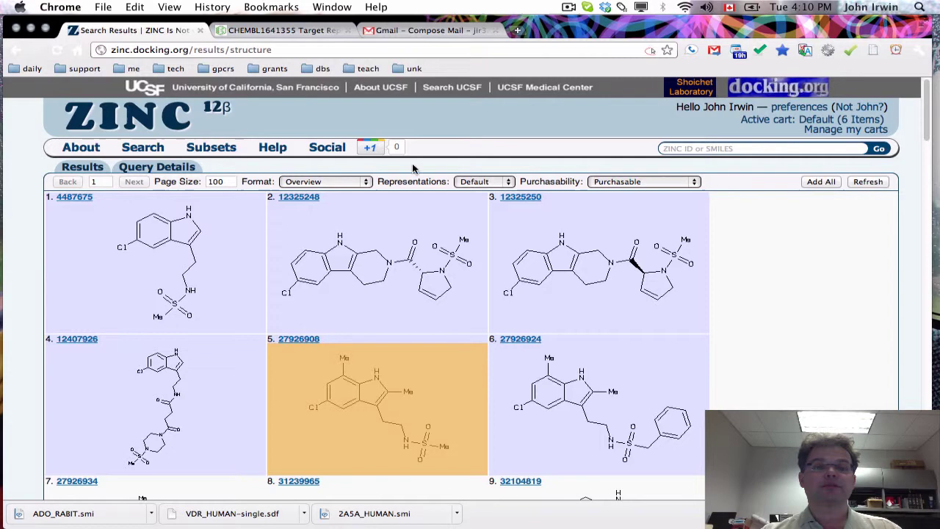
- Download the hits as SMILES with a single representation, saved as ZINC_results-single.smi
left_click(327, 185)
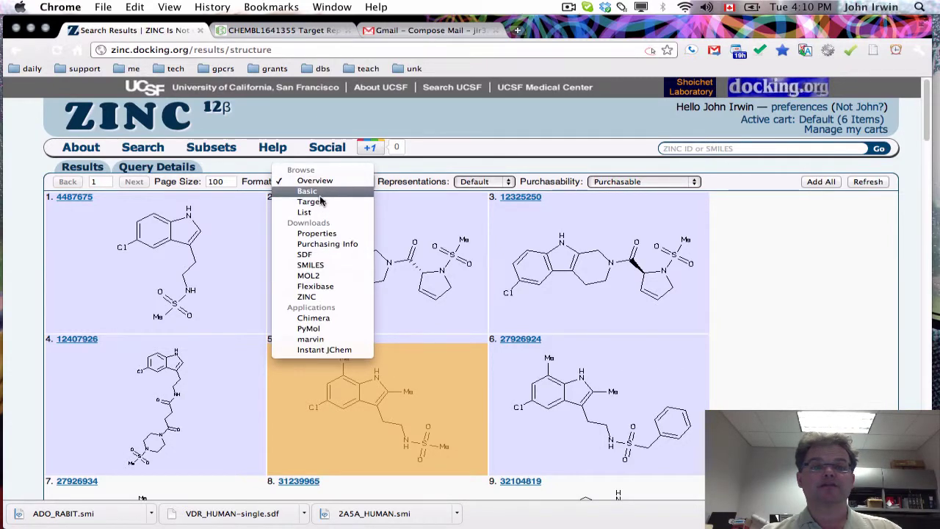
left_click(324, 270)
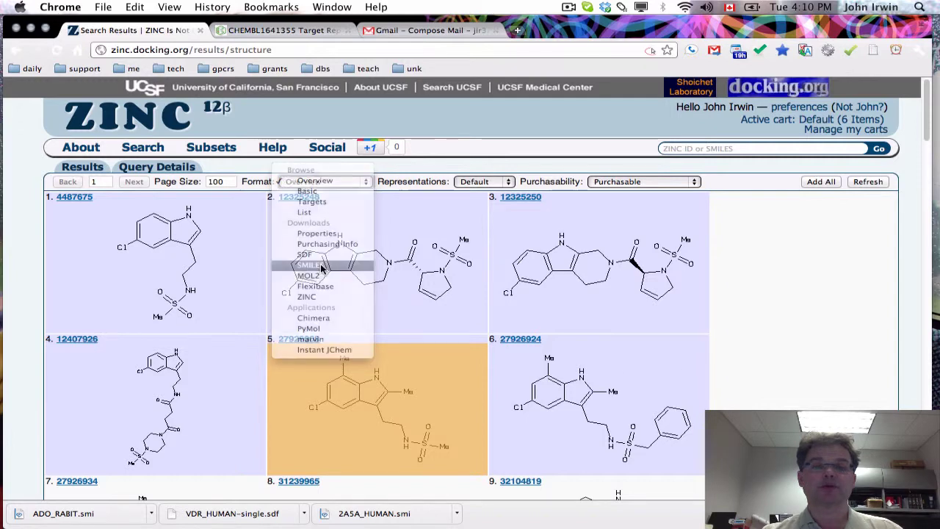
left_click(481, 182)
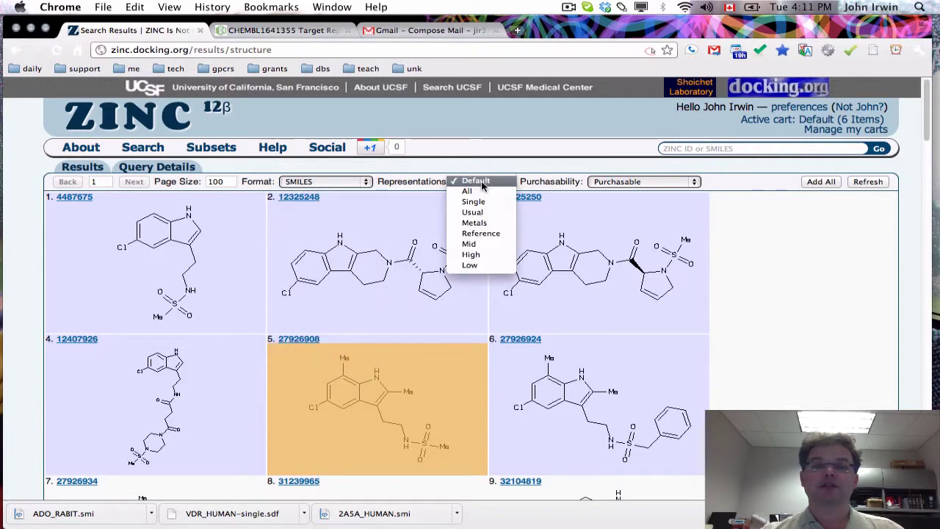
left_click(482, 203)
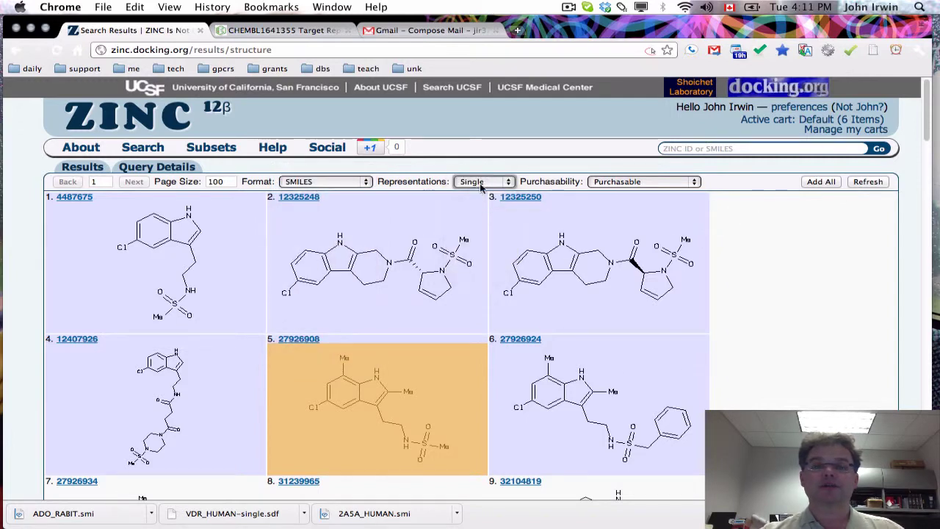
left_click(871, 182)
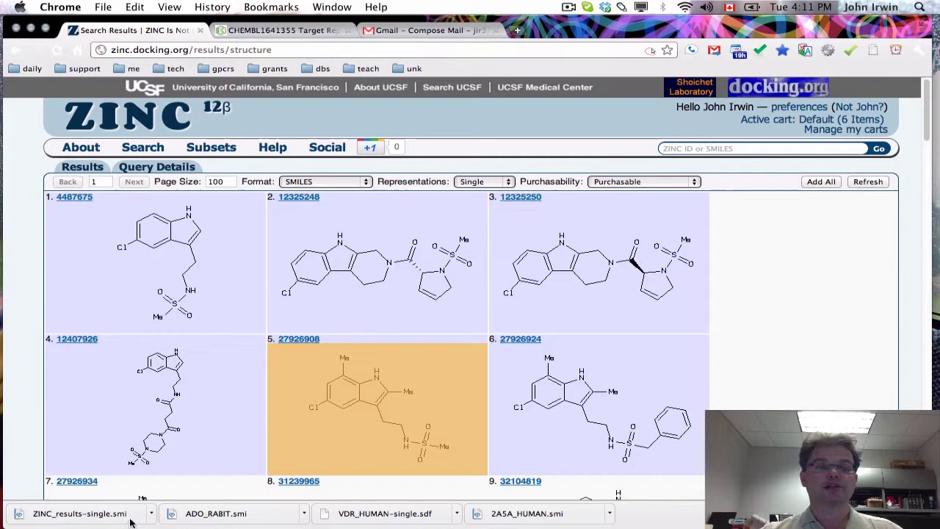
- Return to the PowerPoint slide show on the 'I want a focused library' slide
scroll(471, 293, "down", 20)
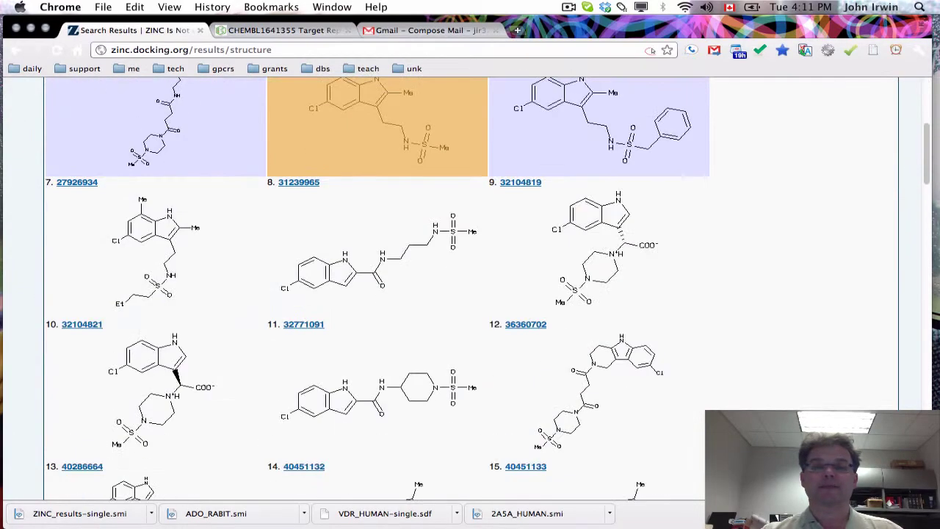
scroll(781, 388, "down", 8)
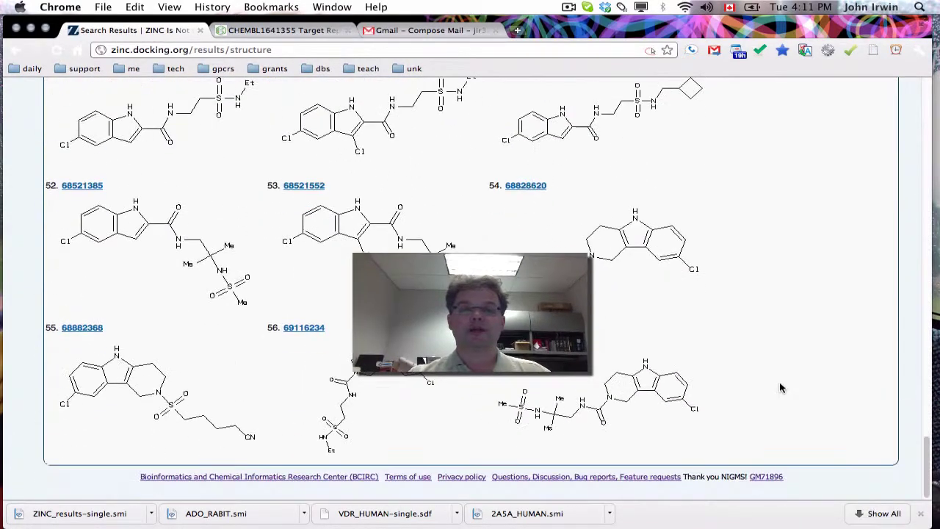
key("super+Tab")
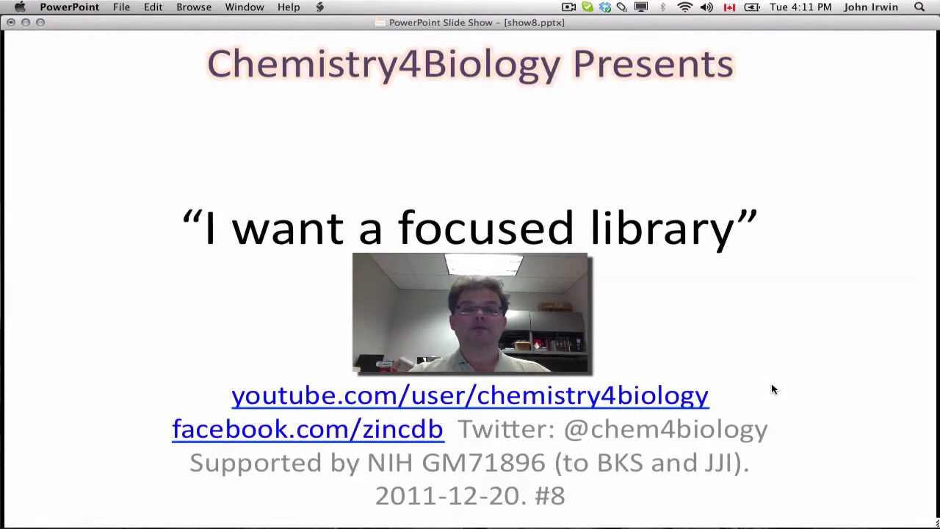
key("Right")
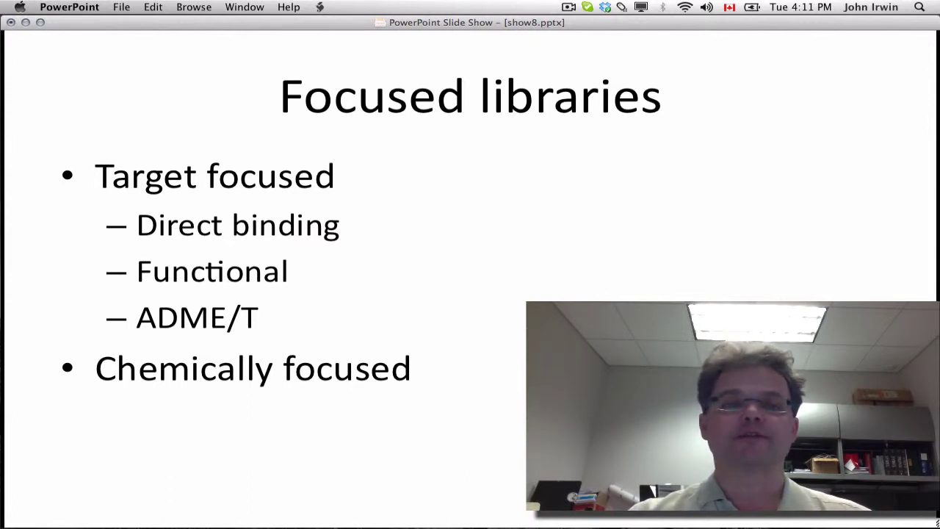
left_click(772, 388)
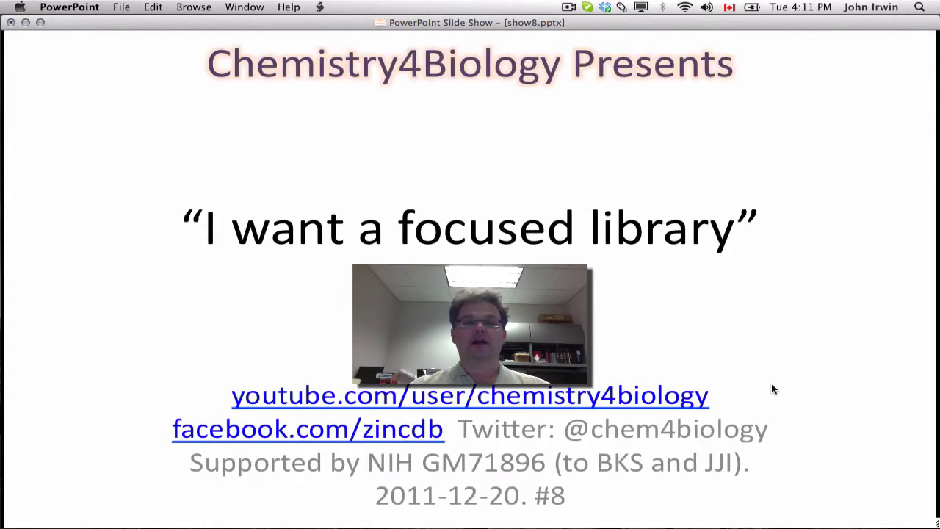